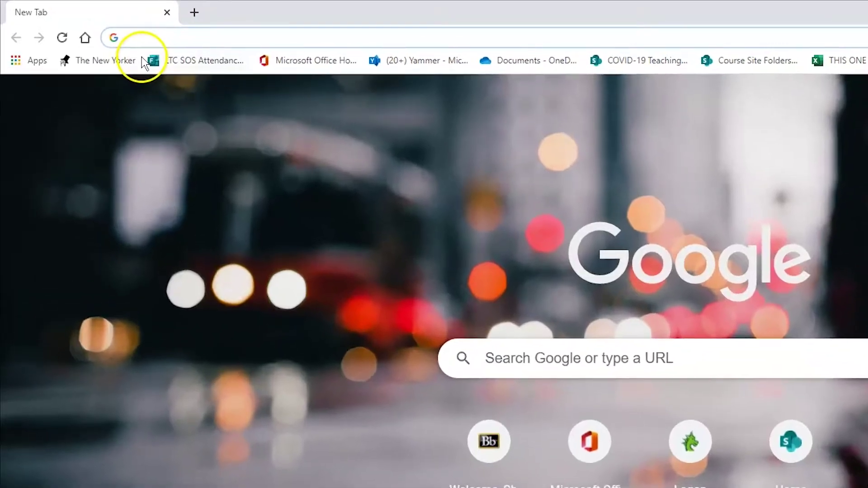
Go to office.com and sign in with the existing work account.
{"action": "left_click", "coordinate": [135, 31]}
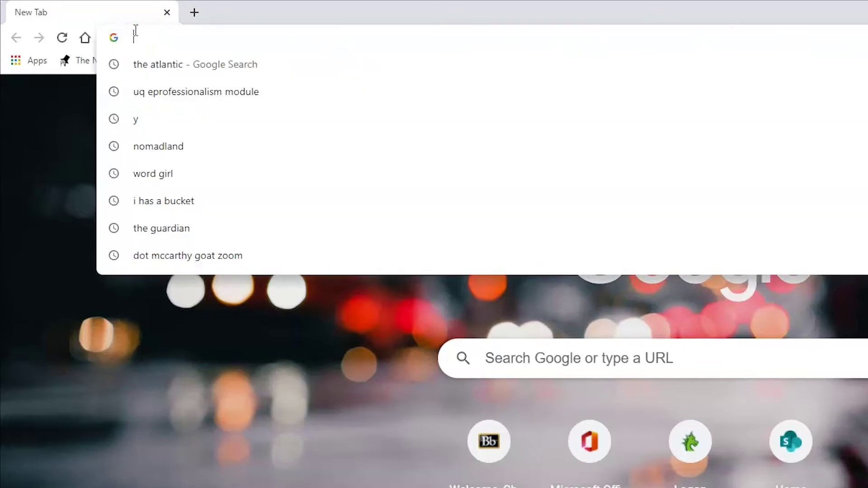
{"action": "type", "text": "office.com"}
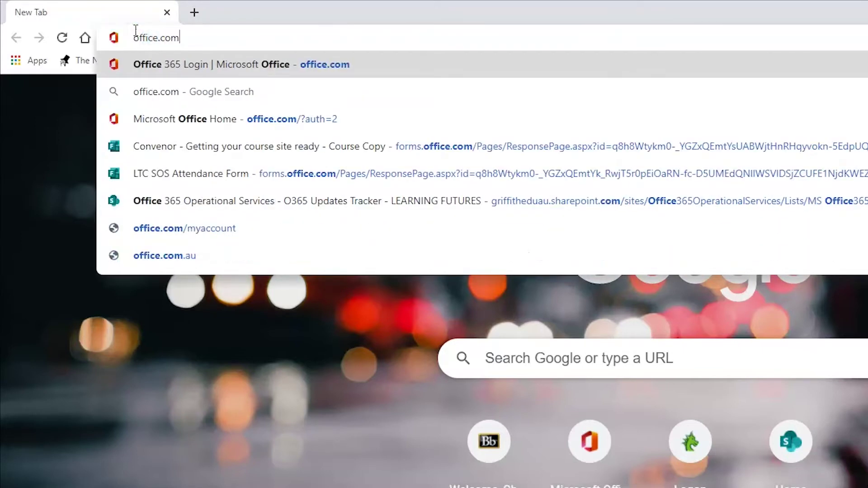
{"action": "key", "text": "Return"}
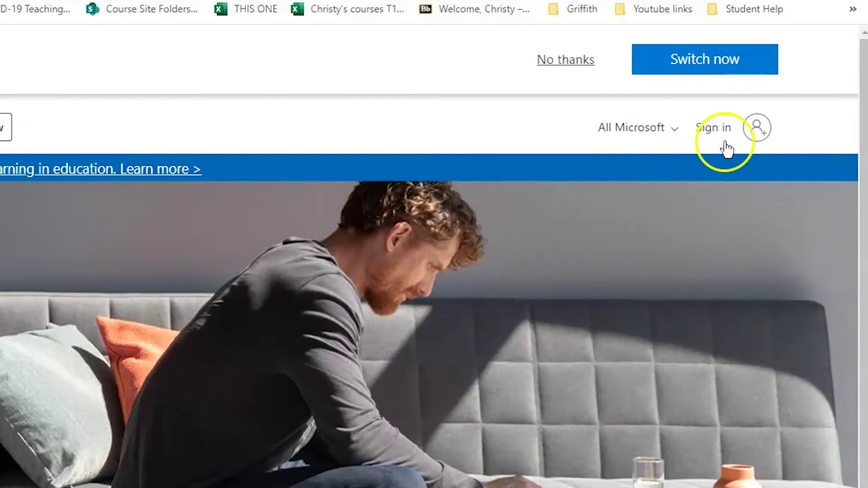
{"action": "left_click", "coordinate": [718, 133]}
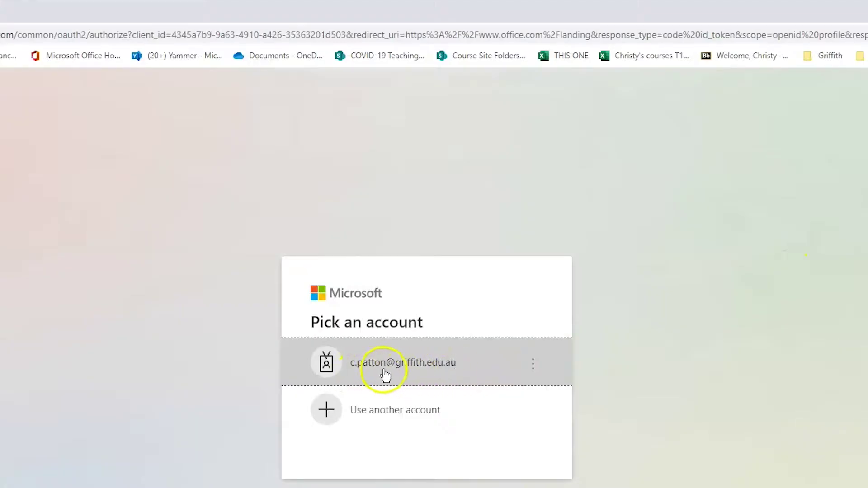
{"action": "left_click", "coordinate": [386, 375]}
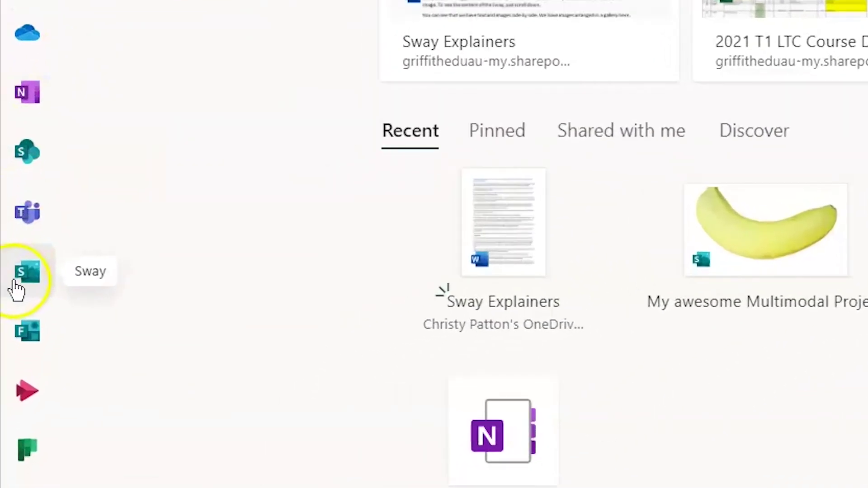
Launch Sway from the Office home page and browse More templates for the Blog [Enhanced] preview.
{"action": "left_click", "coordinate": [32, 277]}
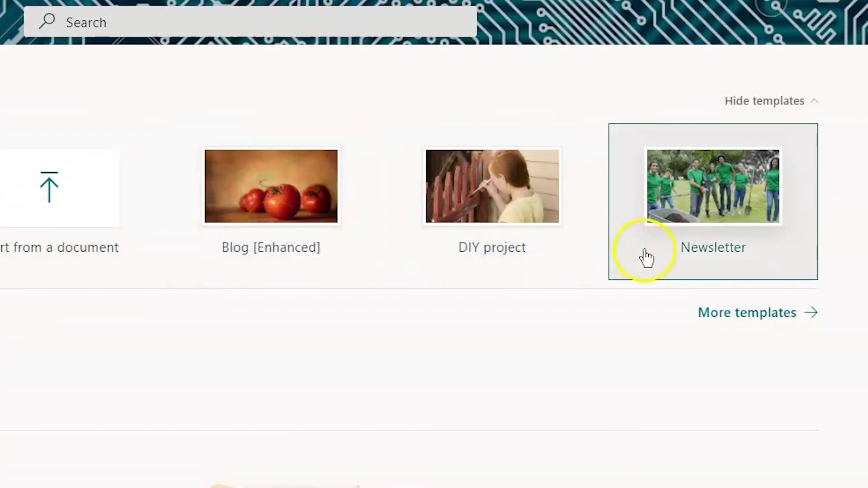
{"action": "left_click", "coordinate": [727, 321]}
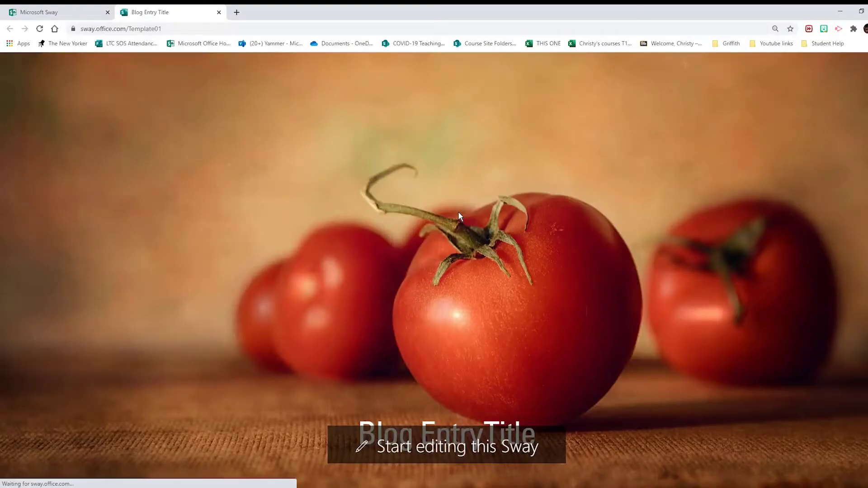
{"action": "left_click", "coordinate": [606, 224]}
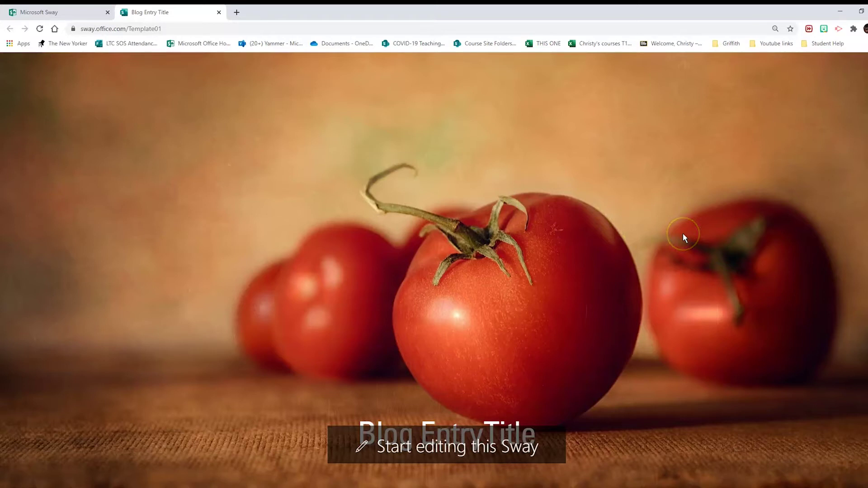
{"action": "scroll", "coordinate": [683, 234], "scroll_direction": "down", "scroll_amount": 5}
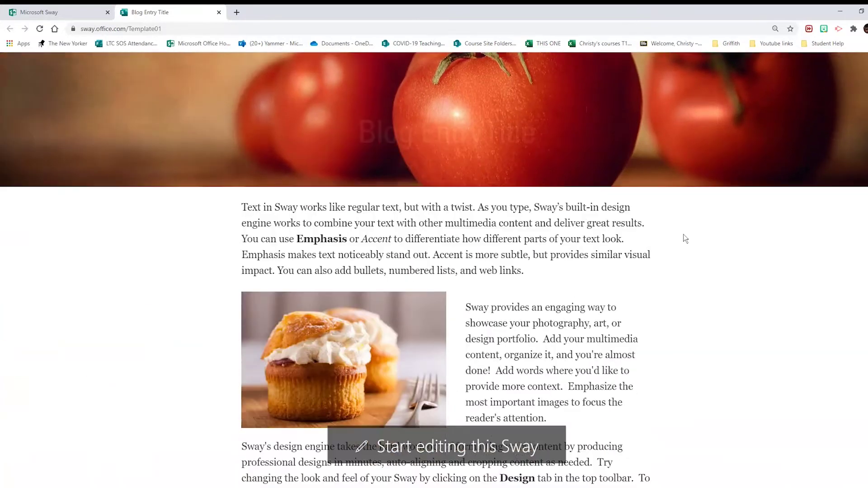
{"action": "scroll", "coordinate": [686, 238], "scroll_direction": "down", "scroll_amount": 2}
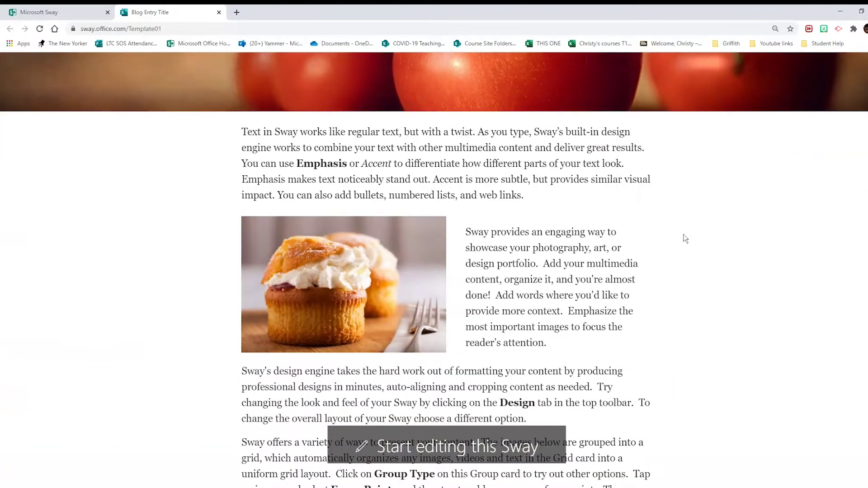
{"action": "scroll", "coordinate": [683, 238], "scroll_direction": "down", "scroll_amount": 8}
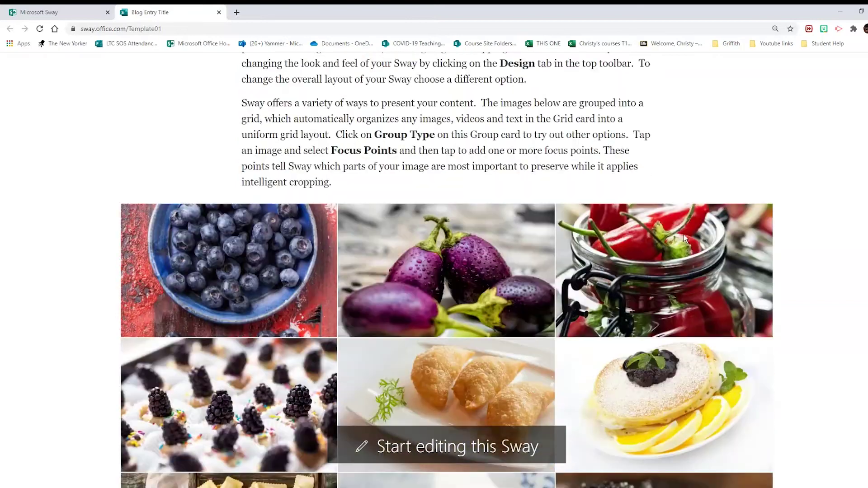
{"action": "left_click", "coordinate": [677, 248]}
{"action": "scroll", "coordinate": [676, 276], "scroll_direction": "down", "scroll_amount": 9}
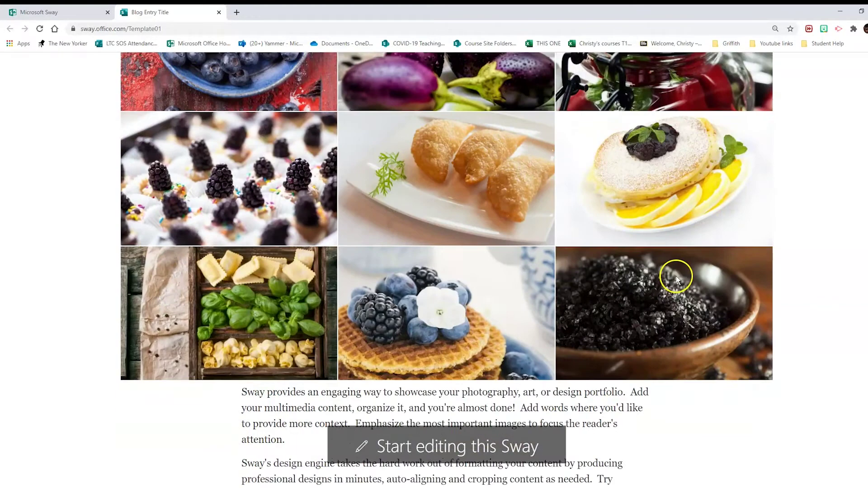
{"action": "scroll", "coordinate": [679, 279], "scroll_direction": "down", "scroll_amount": 7}
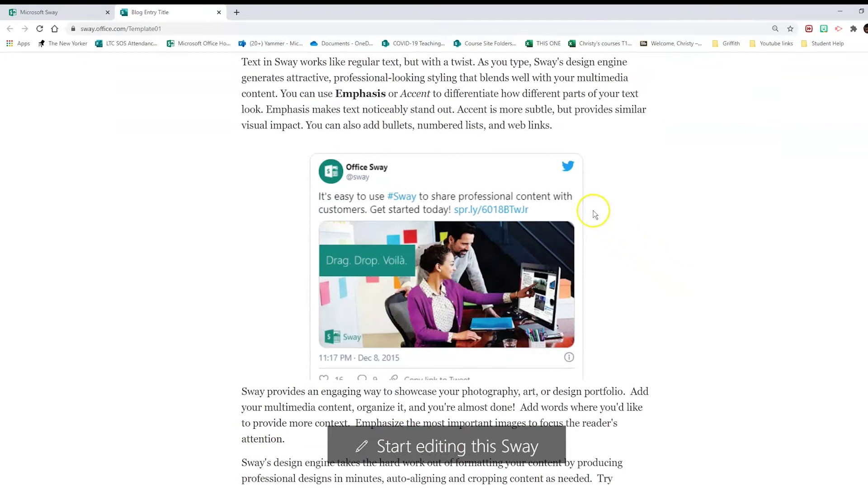
Start editing a copy of the Blog [Enhanced] template in the Storyline editor.
{"action": "left_click", "coordinate": [427, 454]}
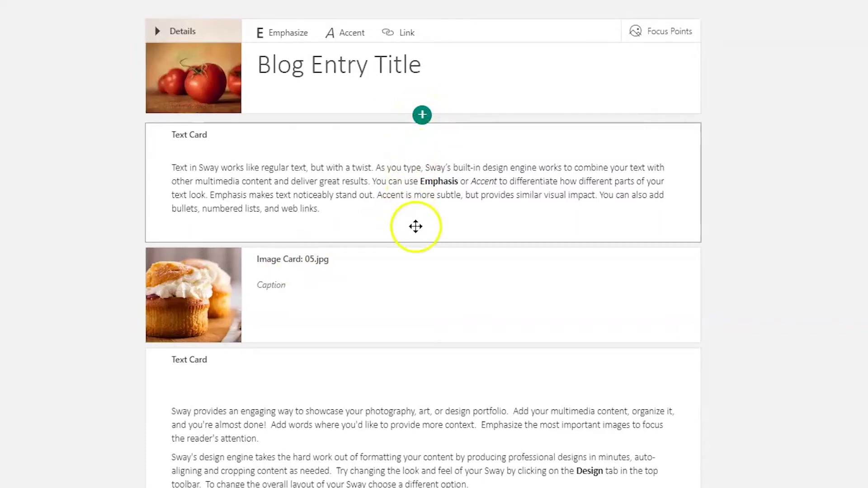
Show the insert choices below the text card, checking the Text, Media and Group options.
{"action": "left_click", "coordinate": [422, 248]}
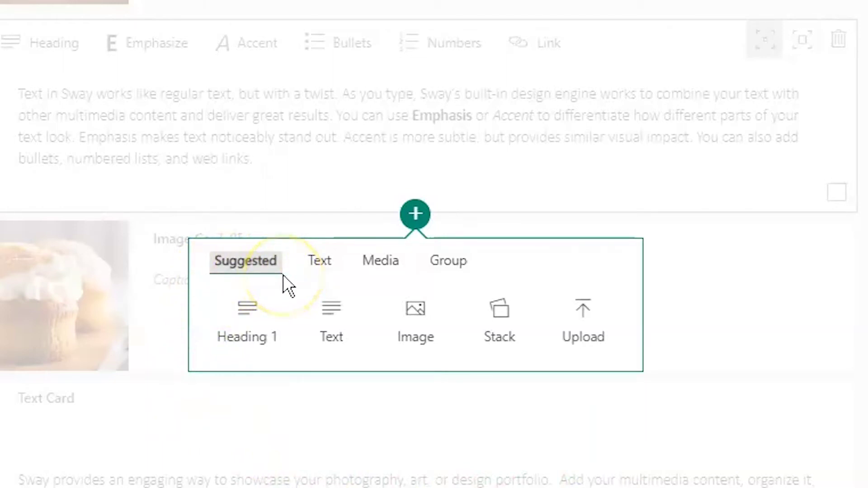
{"action": "left_click", "coordinate": [322, 266]}
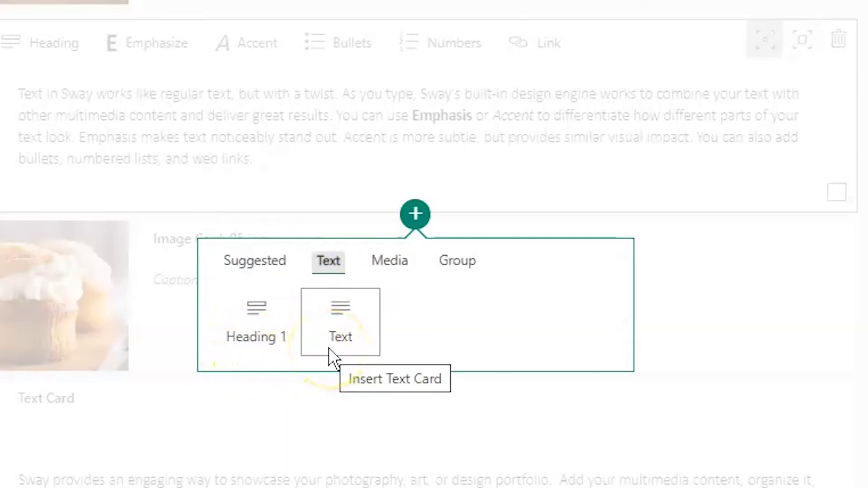
{"action": "left_click", "coordinate": [382, 262]}
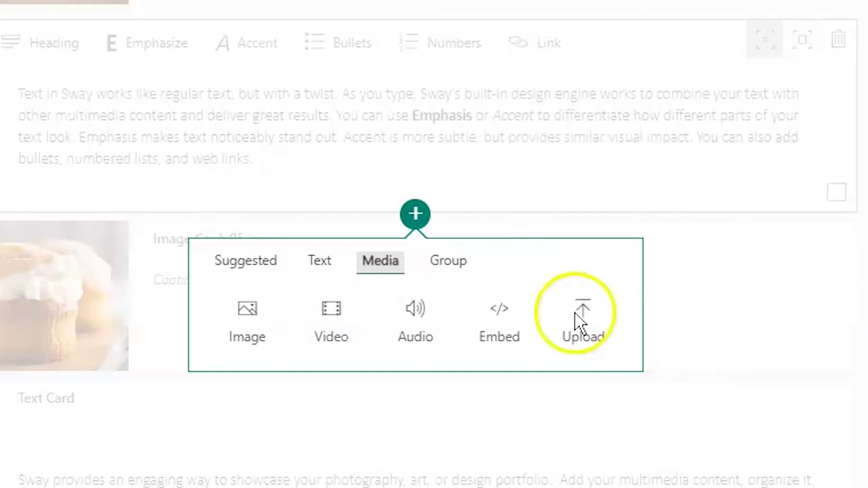
{"action": "left_click", "coordinate": [458, 274]}
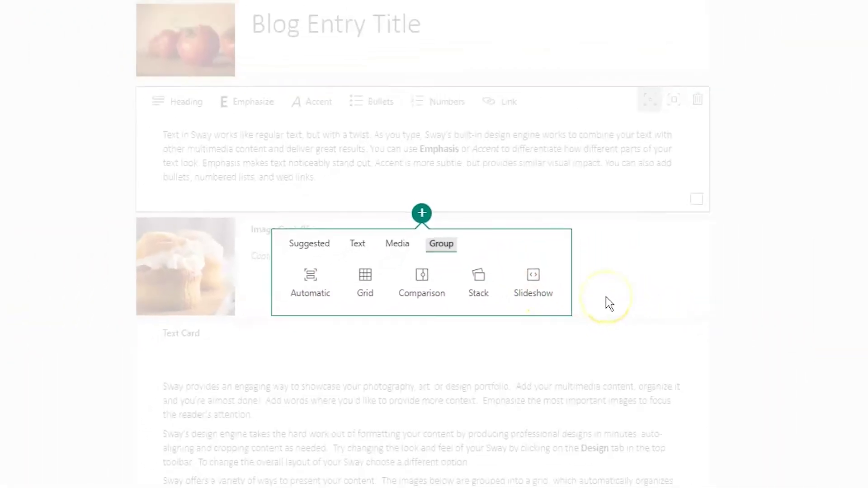
Replace the Blog Entry Title heading with 'My amazing Multimodal presentation'.
{"action": "left_click", "coordinate": [688, 284]}
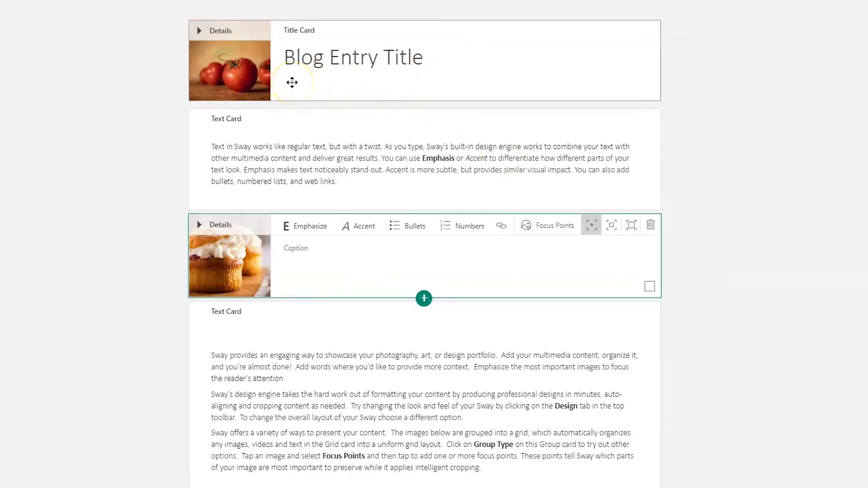
{"action": "left_click", "coordinate": [211, 30]}
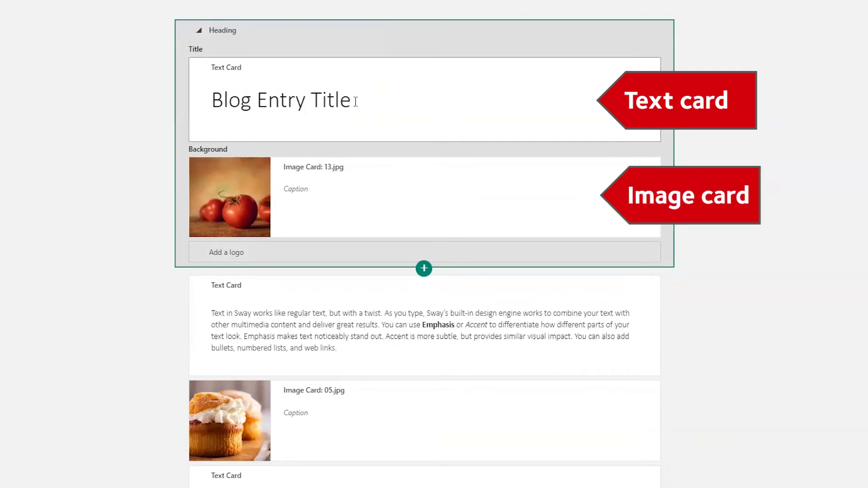
{"action": "left_click_drag", "start_coordinate": [356, 101], "coordinate": [210, 113]}
{"action": "type", "text": "My amazing Multimodal "}
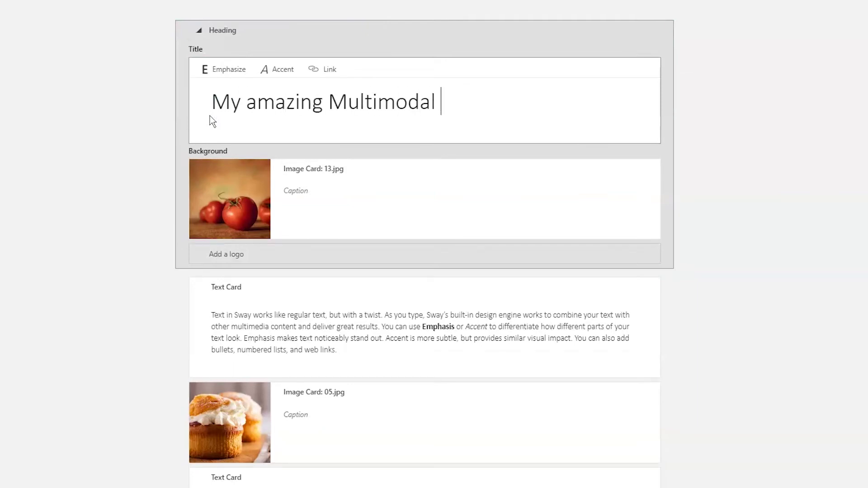
{"action": "type", "text": "presentation"}
Delete the tomato background image from the title card.
{"action": "left_click", "coordinate": [405, 191]}
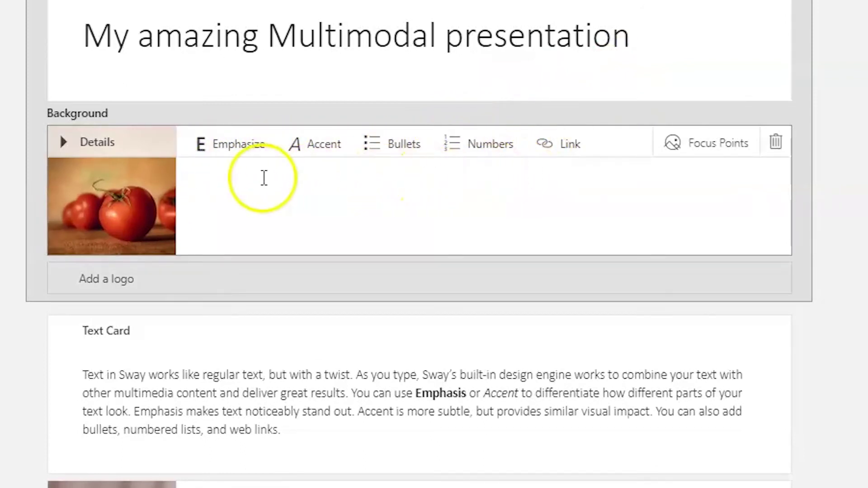
{"action": "left_click", "coordinate": [127, 144]}
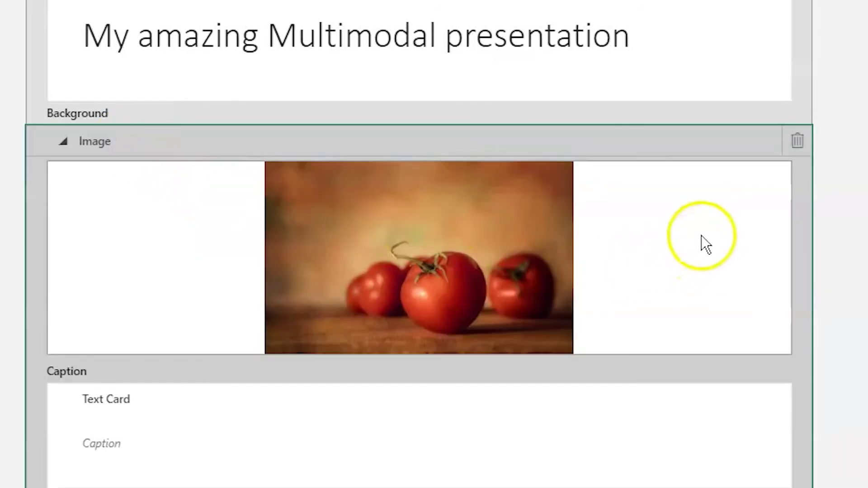
{"action": "left_click", "coordinate": [799, 143]}
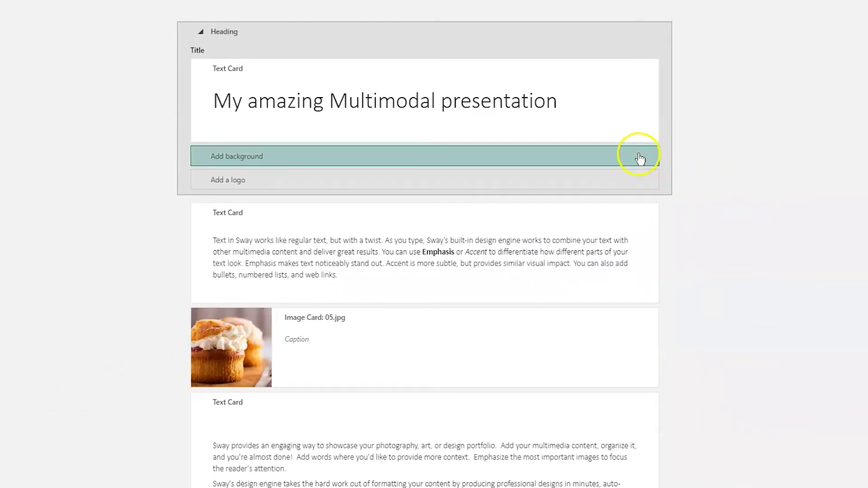
Add a background slot and drag the campus photo from E:\icons into it.
{"action": "left_click", "coordinate": [484, 158]}
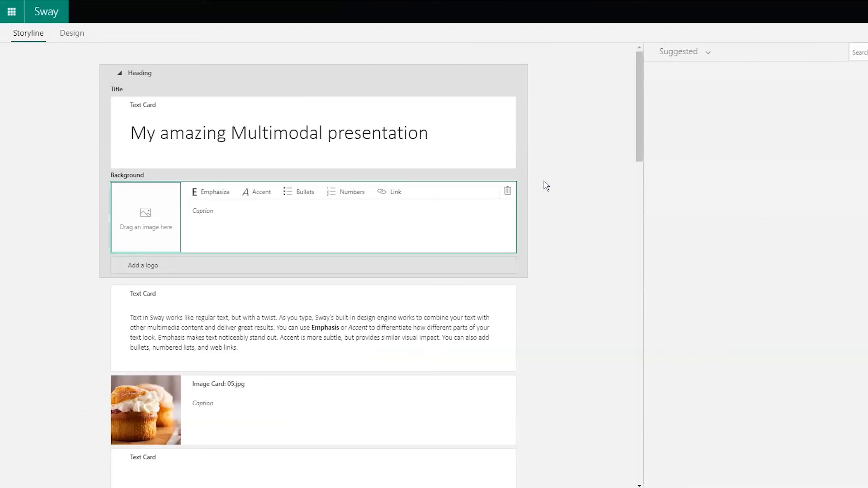
{"action": "left_click", "coordinate": [9, 480]}
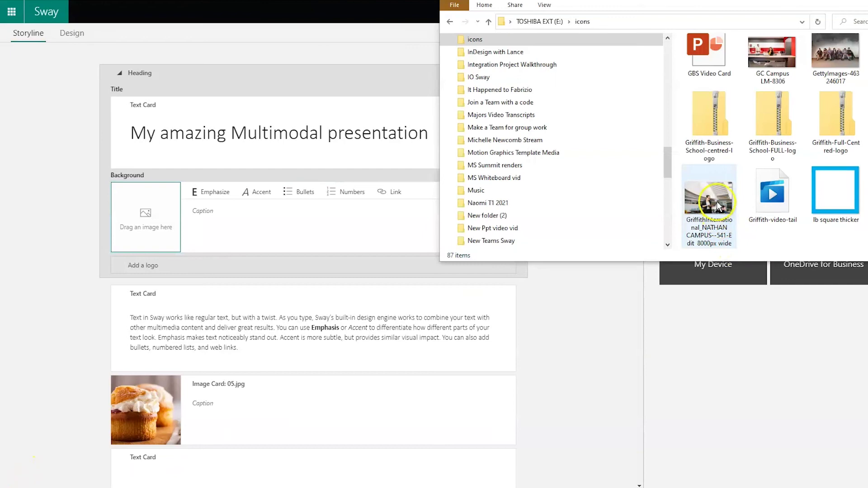
{"action": "left_click_drag", "start_coordinate": [717, 202], "coordinate": [155, 225]}
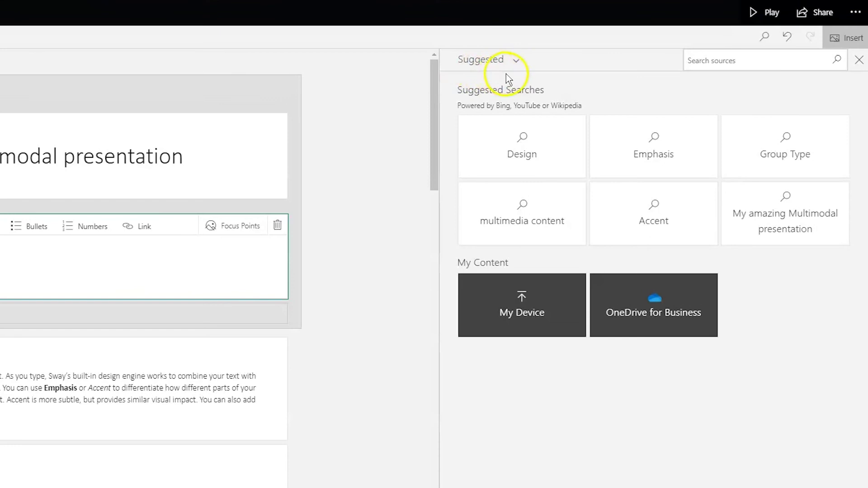
Search Creative Commons images for 'banana' and add the bunch-of-bananas photo.
{"action": "left_click", "coordinate": [698, 60]}
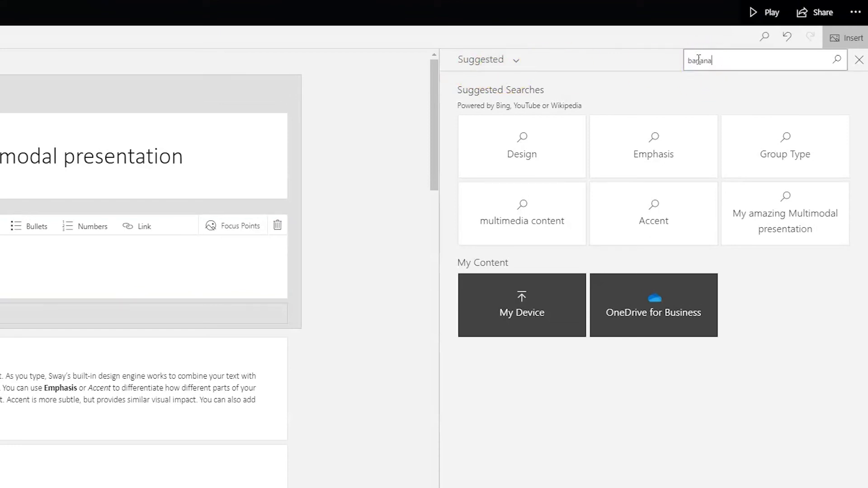
{"action": "left_click", "coordinate": [837, 59]}
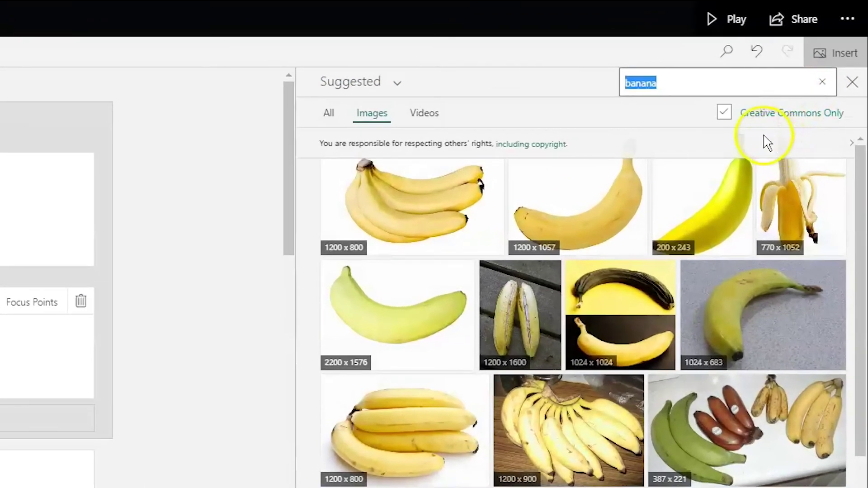
{"action": "left_click", "coordinate": [844, 130]}
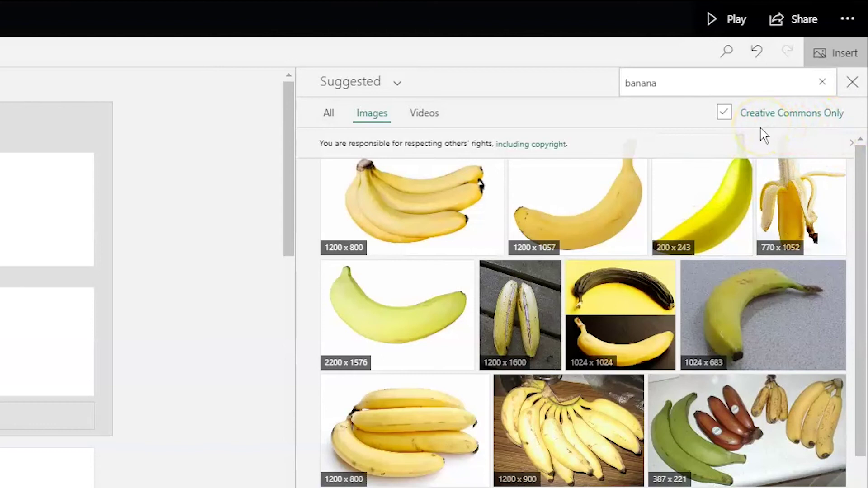
{"action": "left_click", "coordinate": [465, 463]}
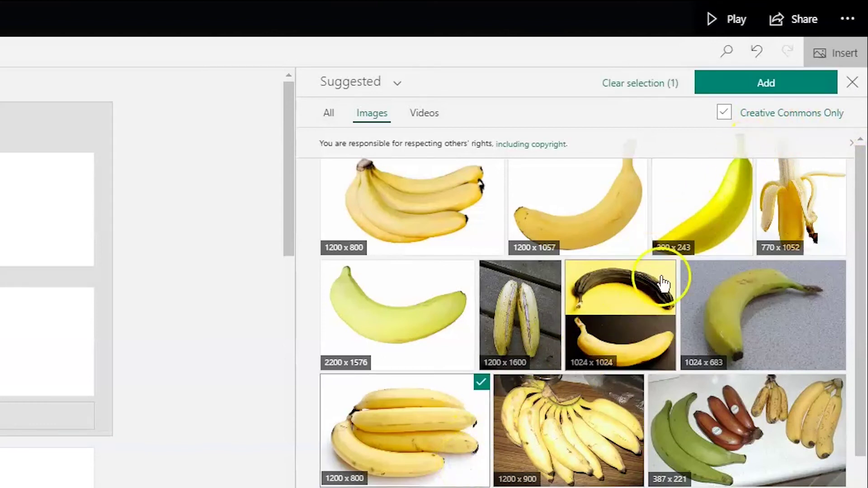
{"action": "left_click", "coordinate": [742, 86]}
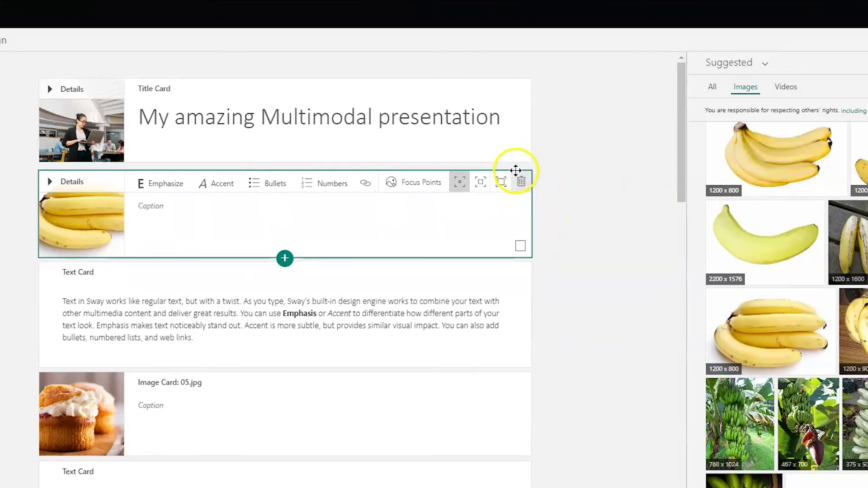
Move the banana card below the 05.jpg cupcake card and set its emphasis to Moderate.
{"action": "left_click_drag", "start_coordinate": [516, 170], "coordinate": [515, 466]}
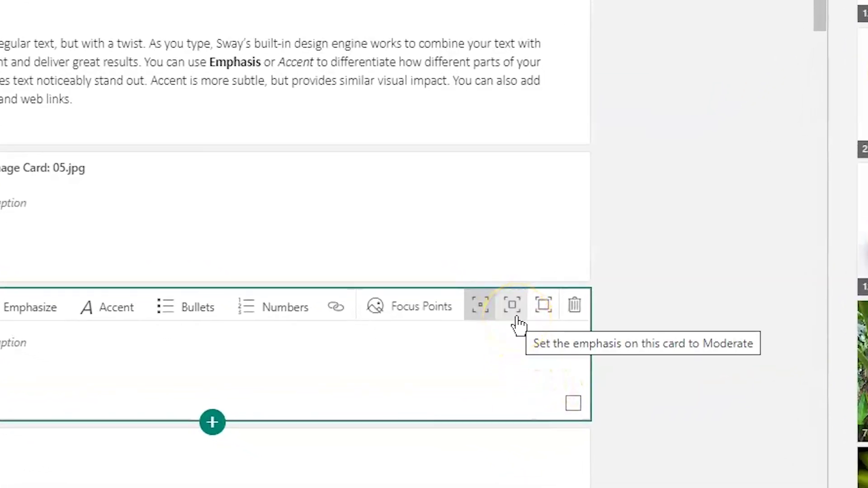
{"action": "left_click", "coordinate": [518, 322]}
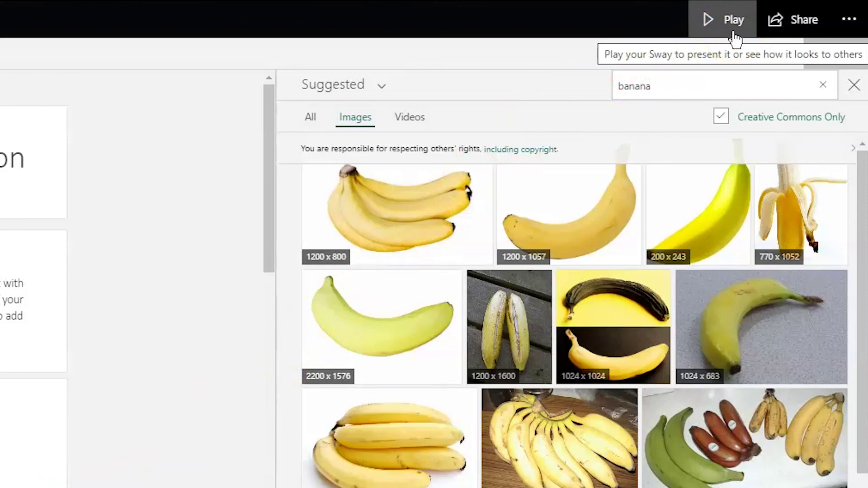
Play the Sway and scroll through the campus-photo title, text and cupcake image.
{"action": "left_click", "coordinate": [738, 36]}
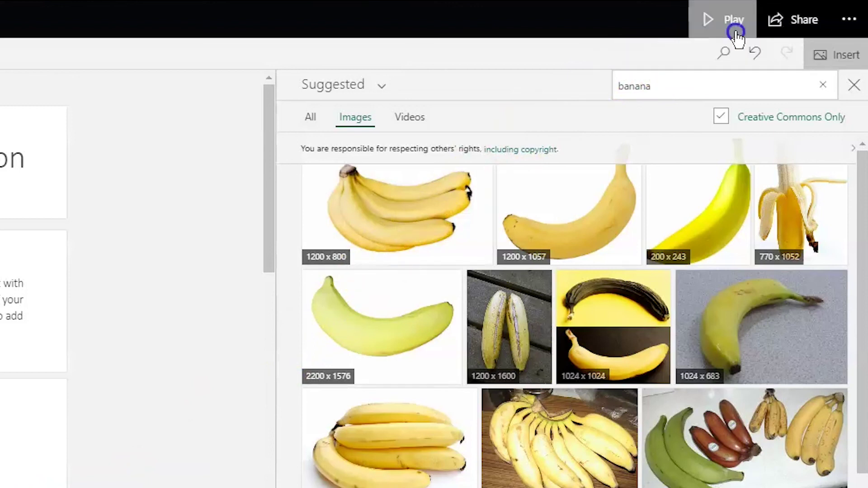
{"action": "left_click", "coordinate": [800, 84]}
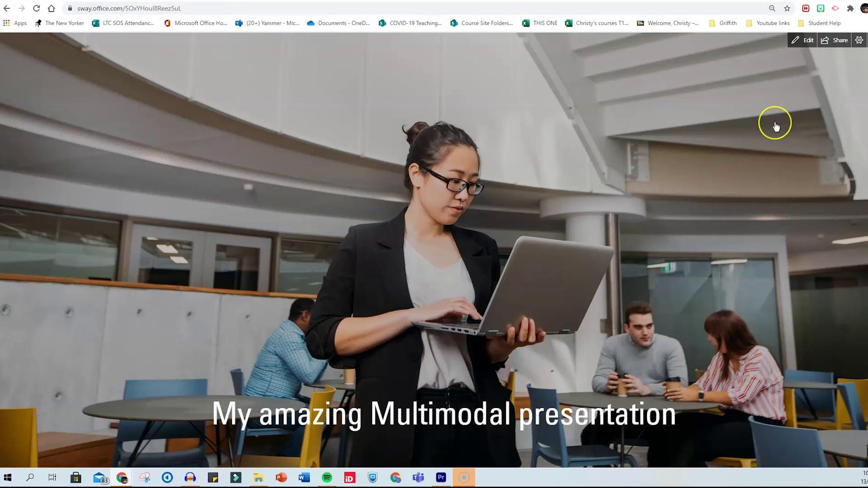
{"action": "scroll", "coordinate": [776, 127], "scroll_direction": "down", "scroll_amount": 4}
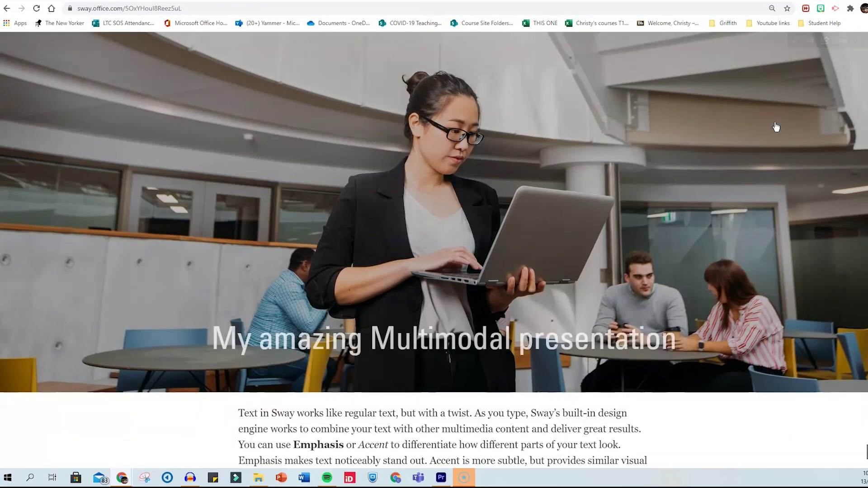
{"action": "scroll", "coordinate": [776, 127], "scroll_direction": "down", "scroll_amount": 2}
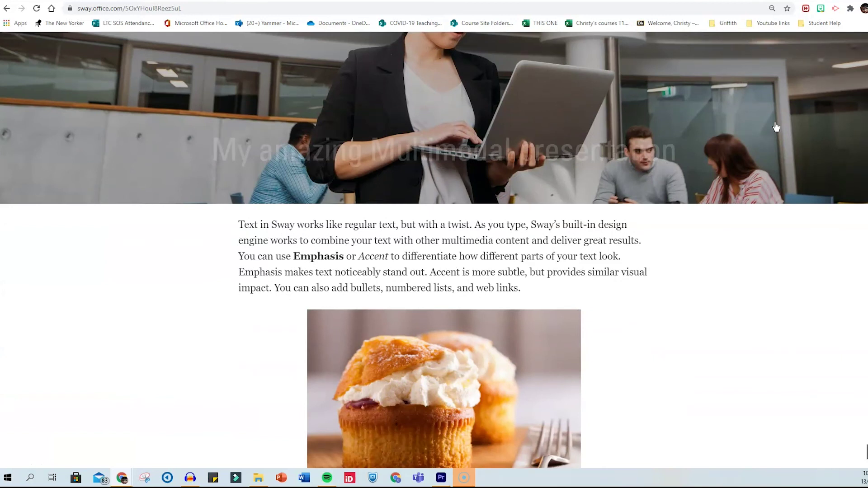
{"action": "scroll", "coordinate": [776, 127], "scroll_direction": "up", "scroll_amount": 2}
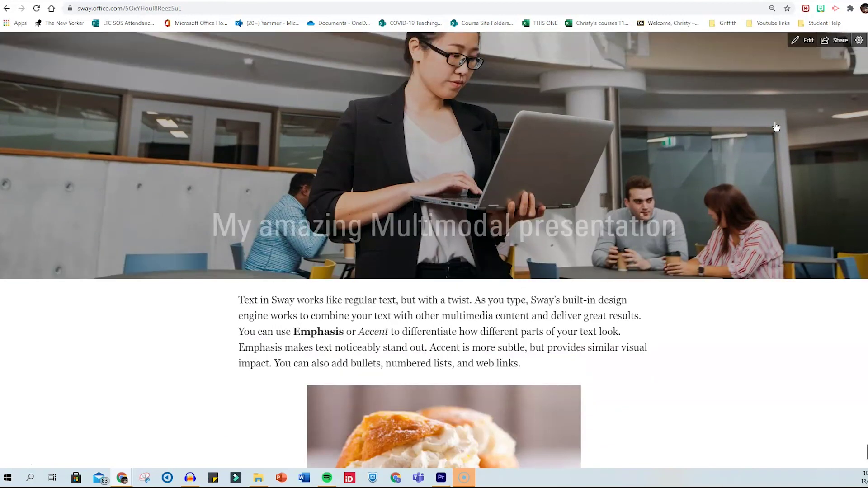